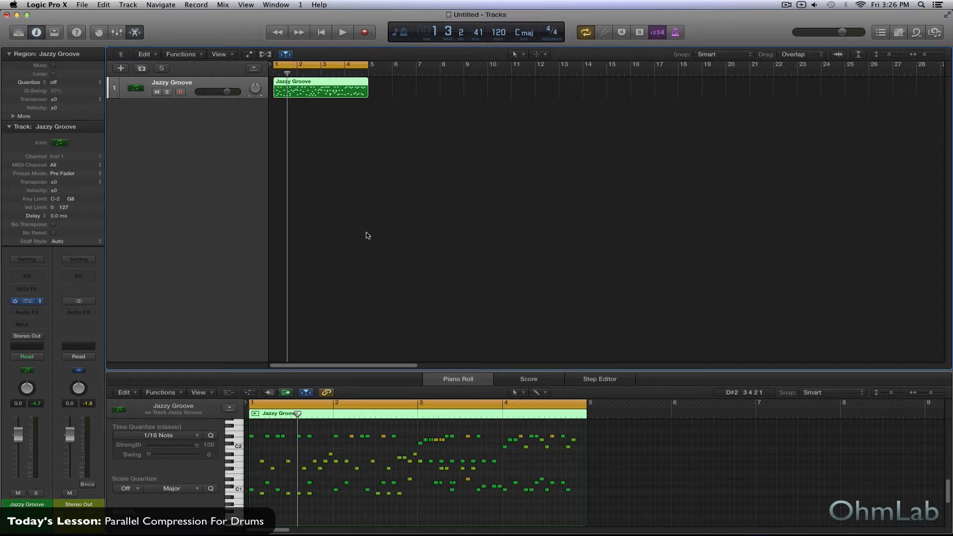
View the Kontakt 5 drum instrument on the Jazzy Groove track and close its window
{"action": "key", "text": "v"}
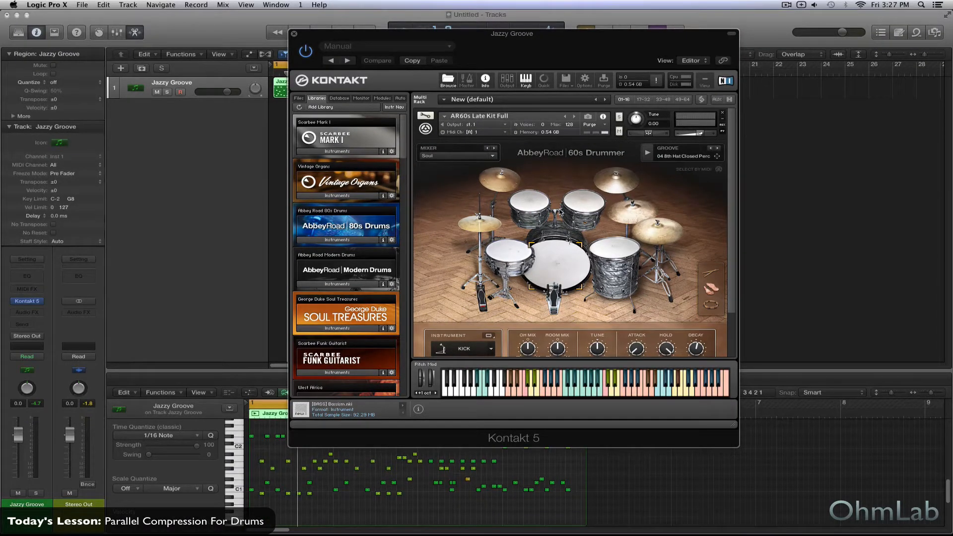
{"action": "left_click", "coordinate": [294, 34]}
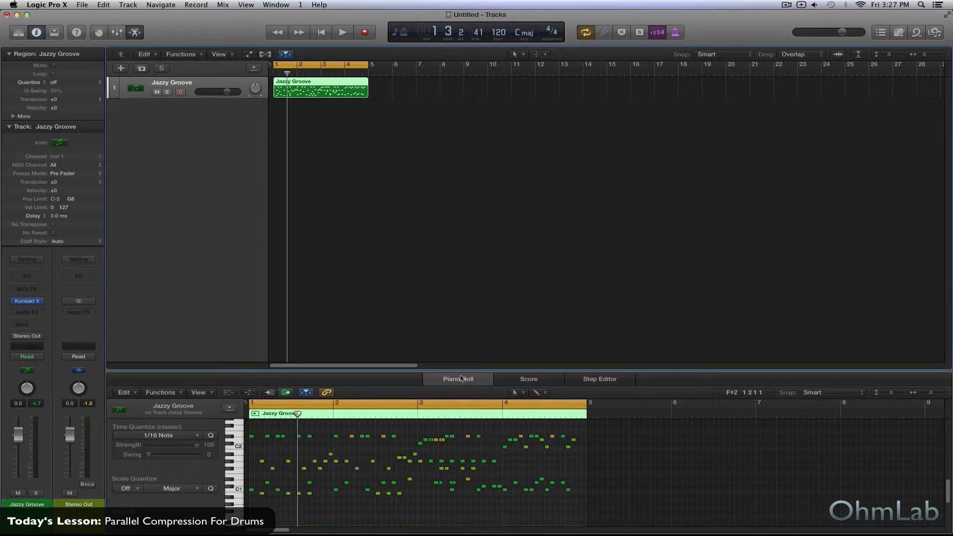
Enlarge the Piano Roll area and zoom in to examine the notes of the Jazzy Groove region
{"action": "left_click_drag", "start_coordinate": [476, 375], "coordinate": [482, 332]}
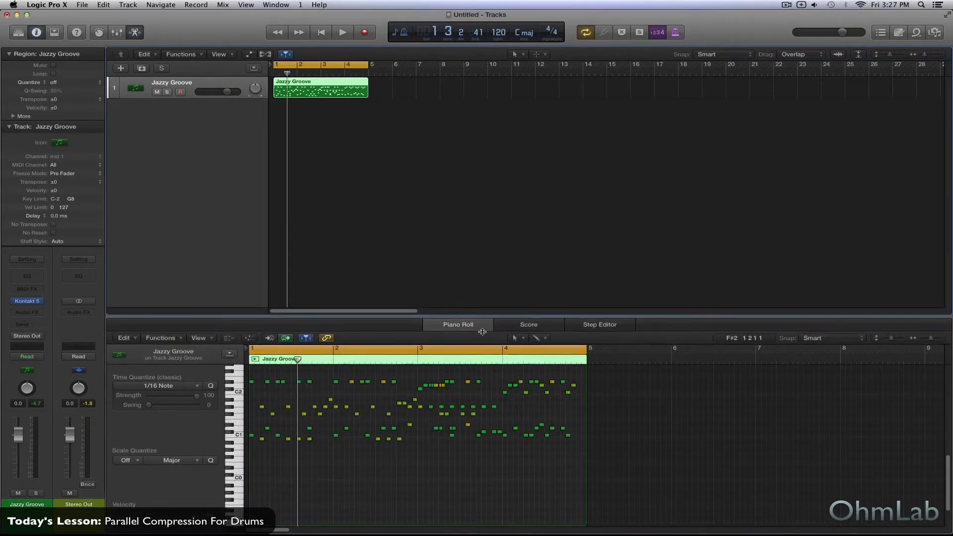
{"action": "scroll", "coordinate": [450, 429], "scroll_direction": "up", "scroll_amount": 4}
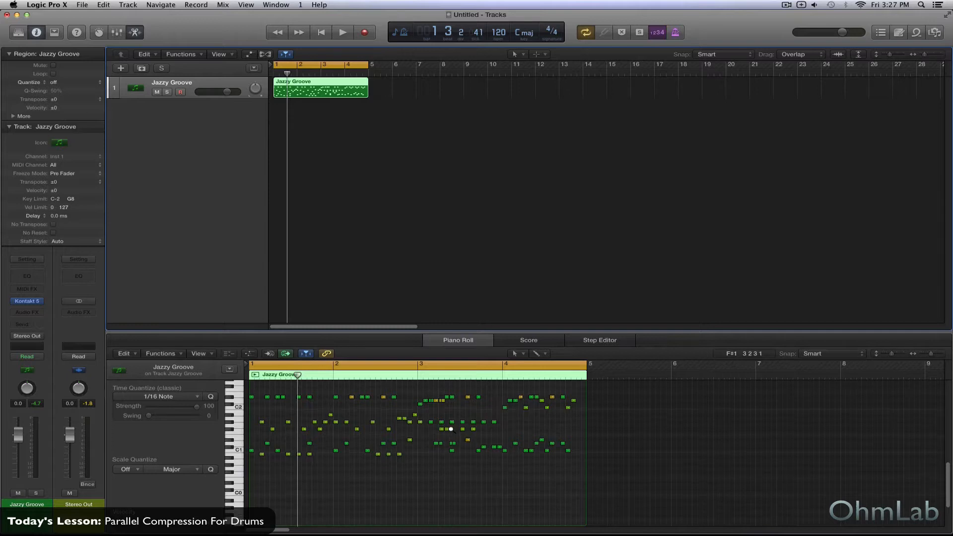
{"action": "scroll", "coordinate": [452, 435], "scroll_direction": "up", "scroll_amount": 3}
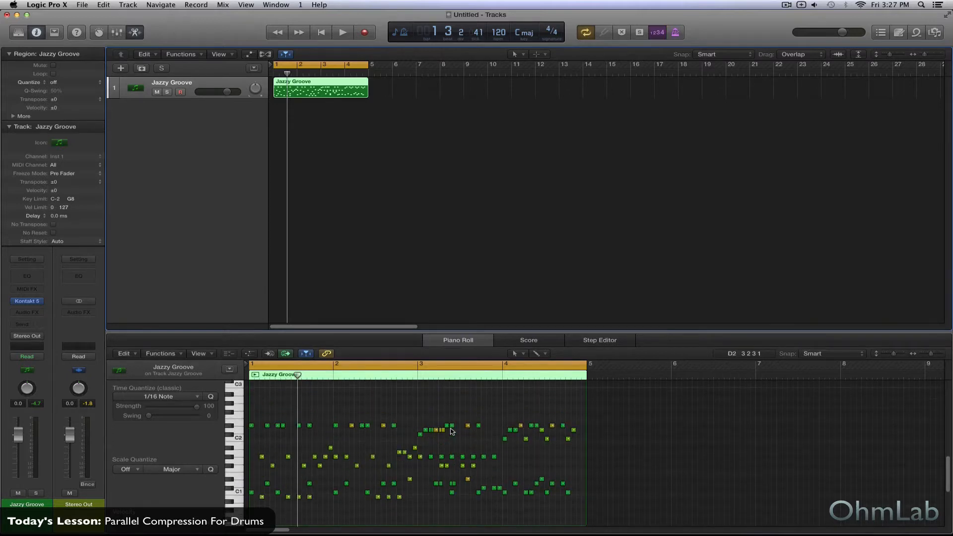
{"action": "scroll", "coordinate": [452, 434], "scroll_direction": "up", "scroll_amount": 3}
{"action": "scroll", "coordinate": [450, 431], "scroll_direction": "up", "scroll_amount": 1}
{"action": "scroll", "coordinate": [451, 431], "scroll_direction": "left", "scroll_amount": 2}
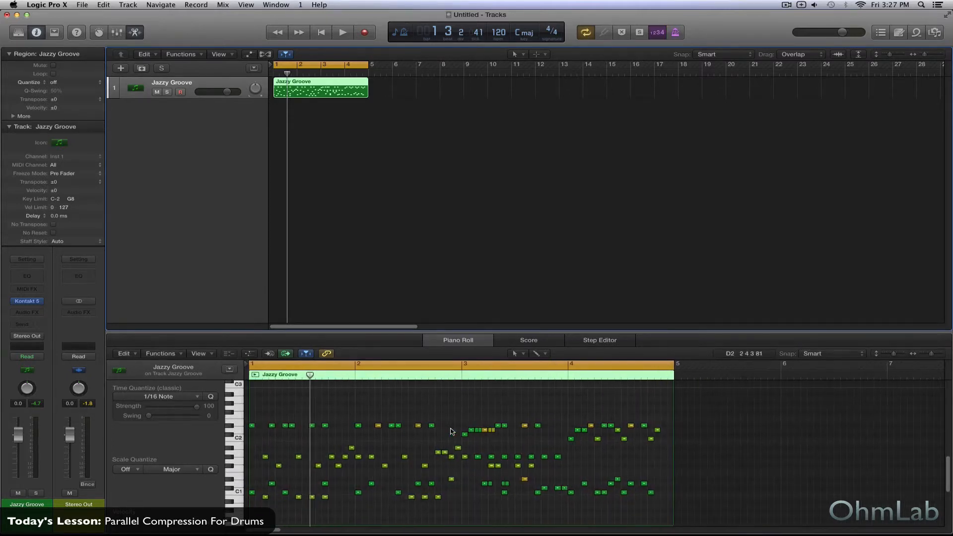
{"action": "scroll", "coordinate": [449, 428], "scroll_direction": "down", "scroll_amount": 1}
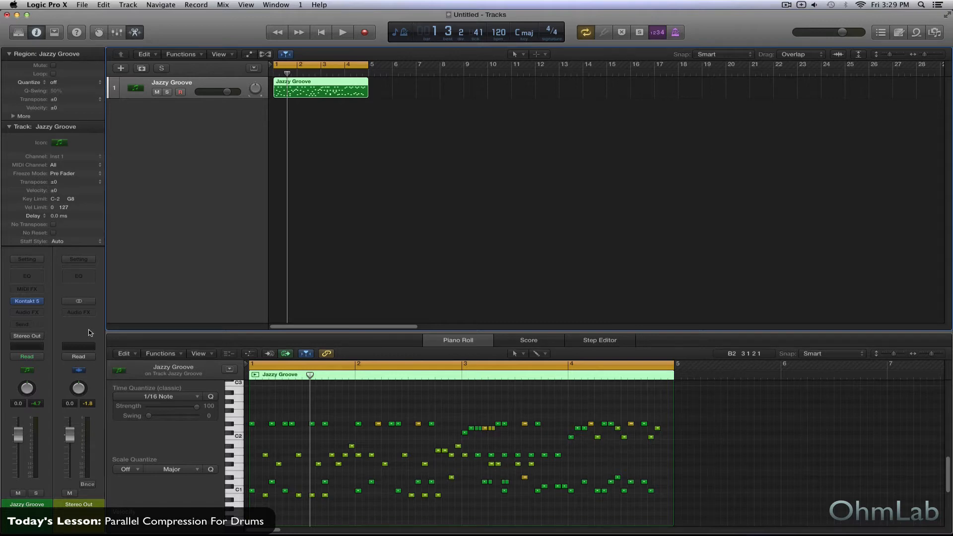
Add a send to Bus 1 on the Jazzy Groove channel, set its level to 0.0 dB and make it Pre Fader
{"action": "left_click", "coordinate": [28, 324]}
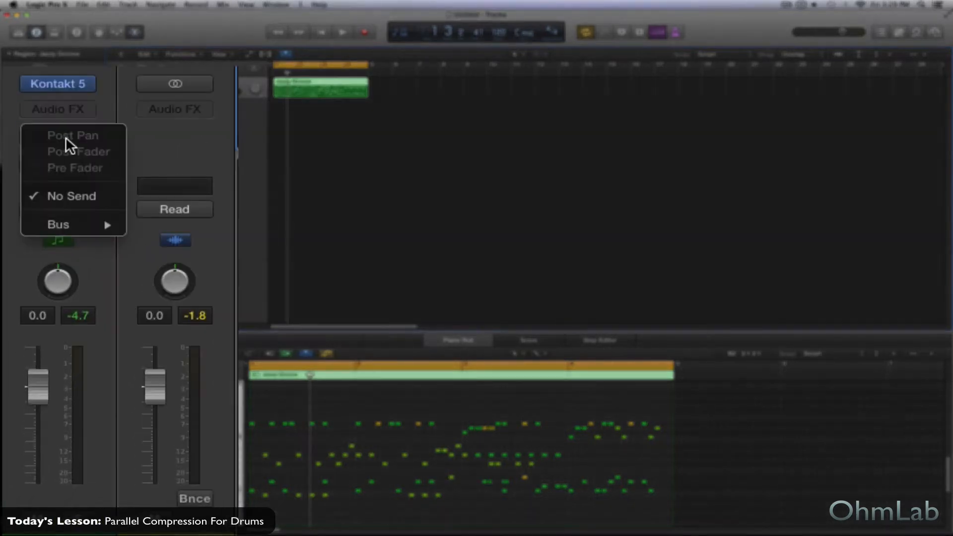
{"action": "mouse_move", "coordinate": [103, 224]}
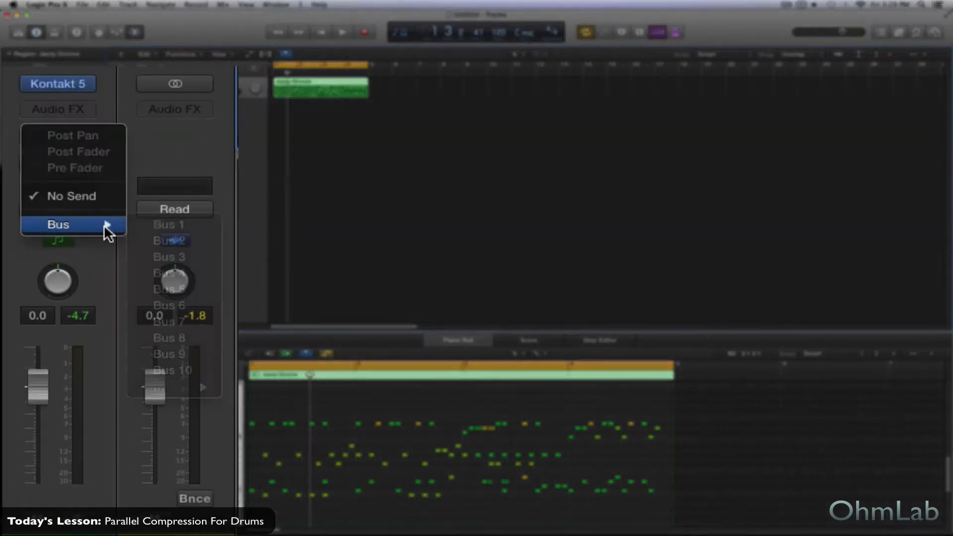
{"action": "left_click", "coordinate": [181, 227]}
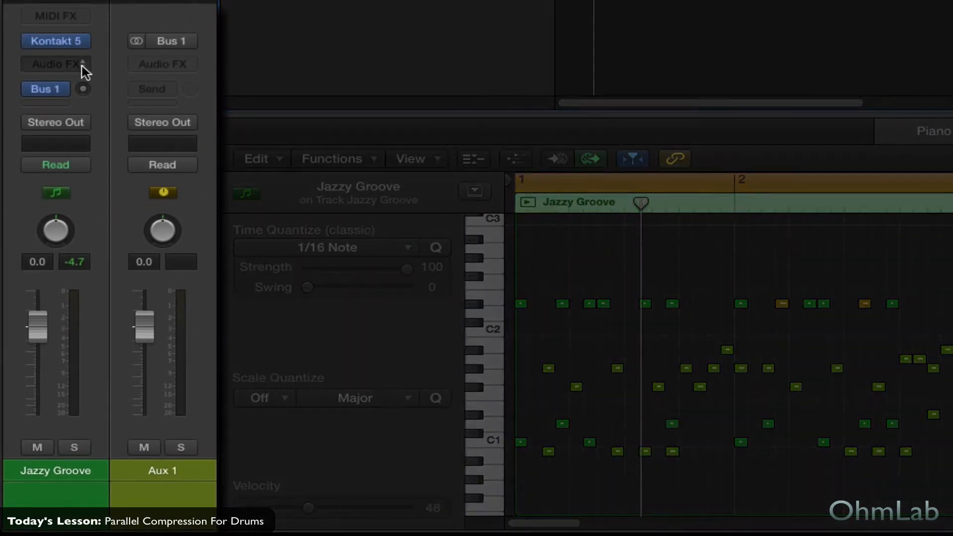
{"action": "left_click", "coordinate": [83, 89], "text": "alt"}
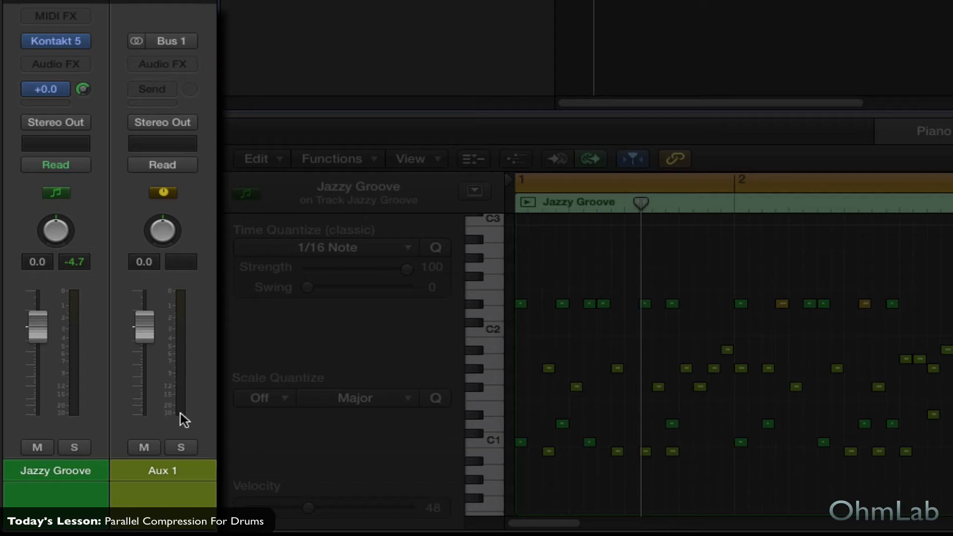
{"action": "left_click", "coordinate": [68, 88]}
{"action": "left_click", "coordinate": [79, 145]}
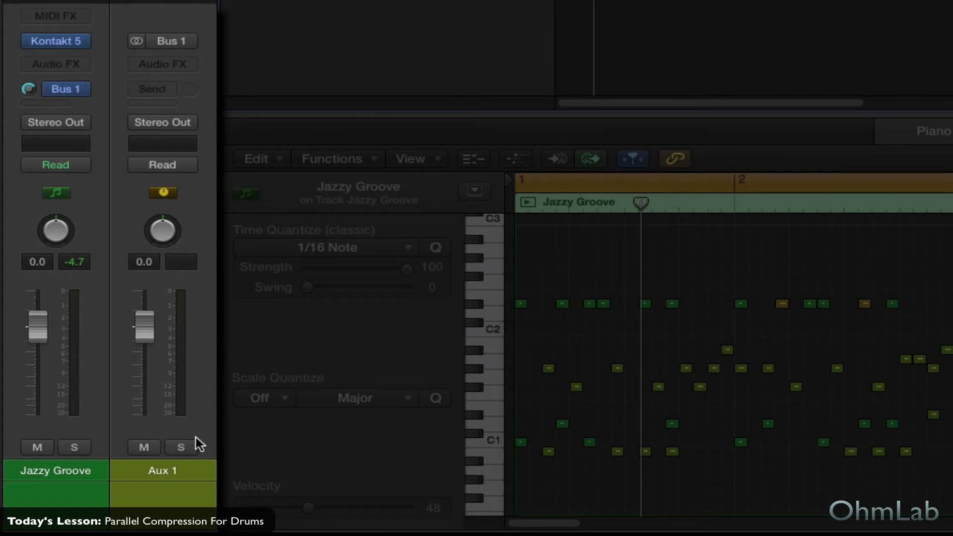
Solo the Aux 1 channel and insert a Compressor on it
{"action": "left_click", "coordinate": [181, 447]}
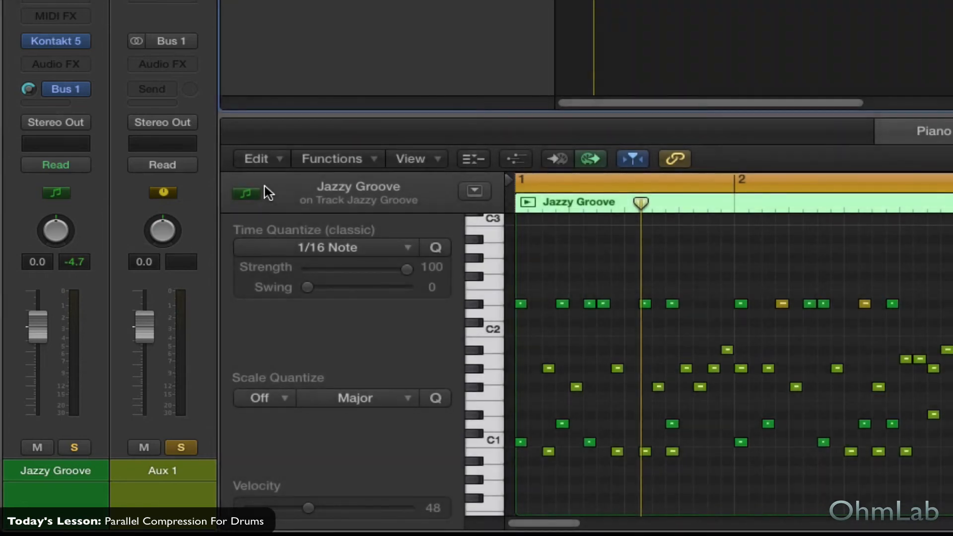
{"action": "left_click", "coordinate": [188, 64]}
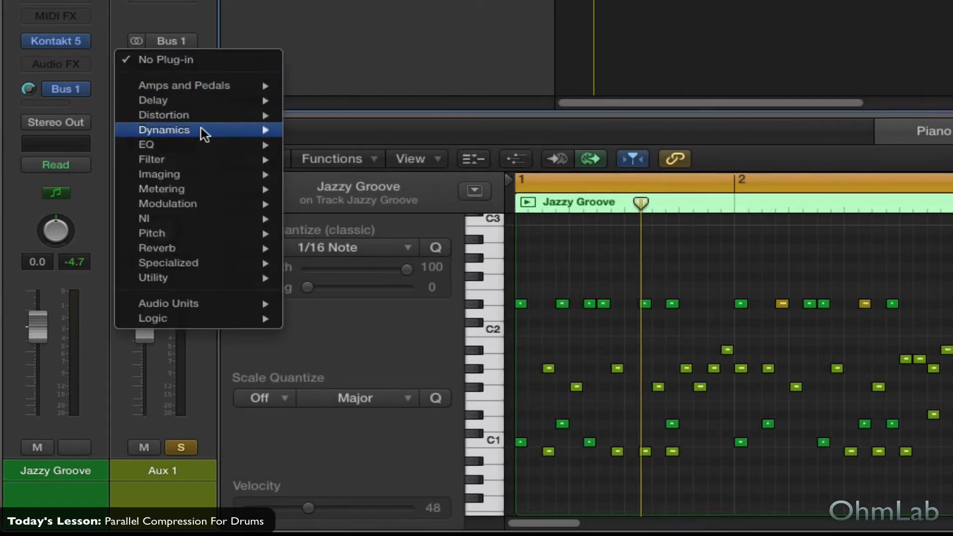
{"action": "left_click", "coordinate": [201, 129]}
{"action": "left_click", "coordinate": [186, 67]}
{"action": "mouse_move", "coordinate": [198, 130]}
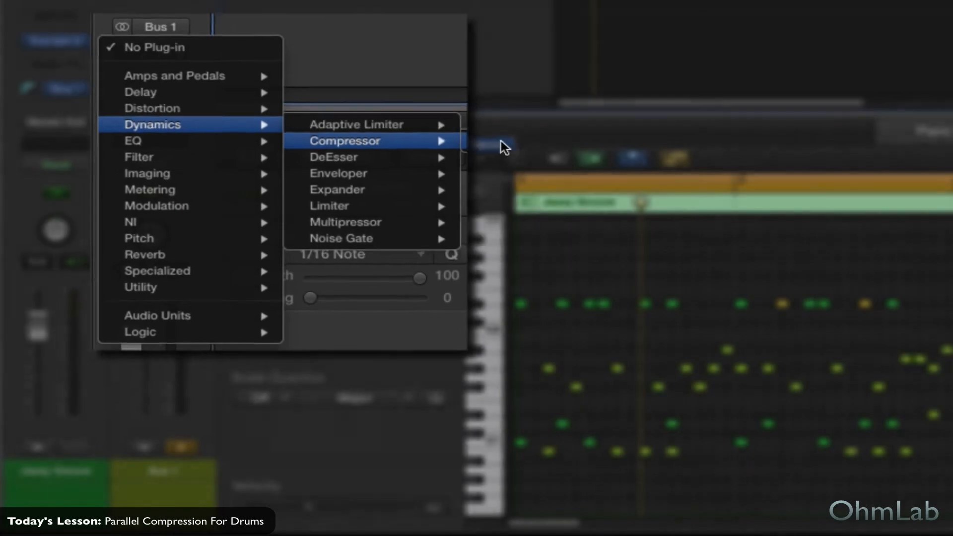
{"action": "left_click", "coordinate": [504, 146]}
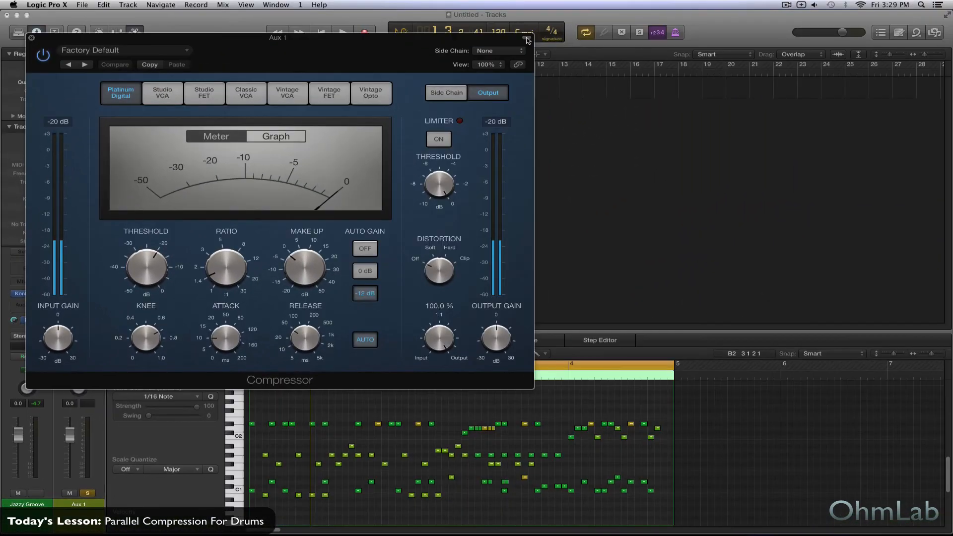
Turn off the compressor's auto gain and auto release and switch its model to Vintage Opto
{"action": "left_click", "coordinate": [527, 37]}
{"action": "left_click_drag", "start_coordinate": [215, 37], "coordinate": [467, 109]}
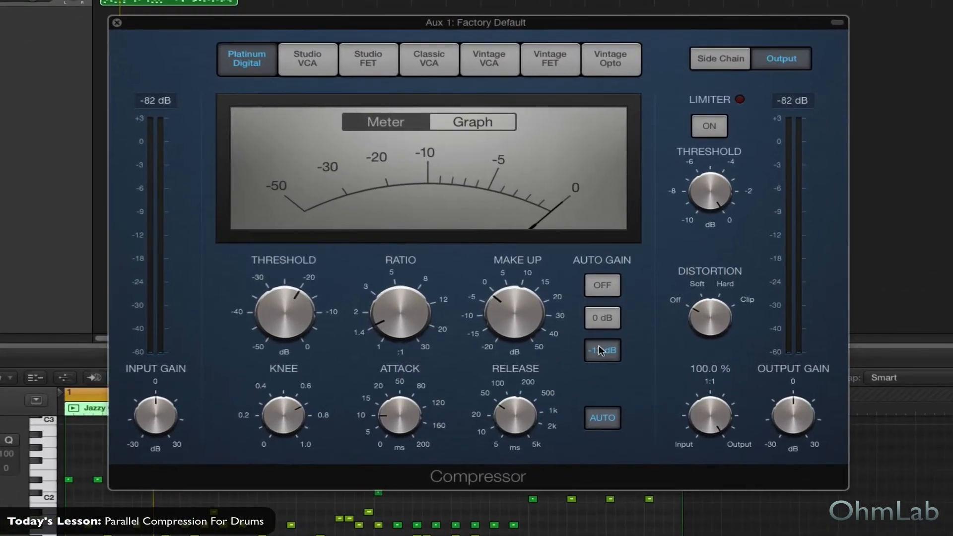
{"action": "left_click", "coordinate": [607, 283]}
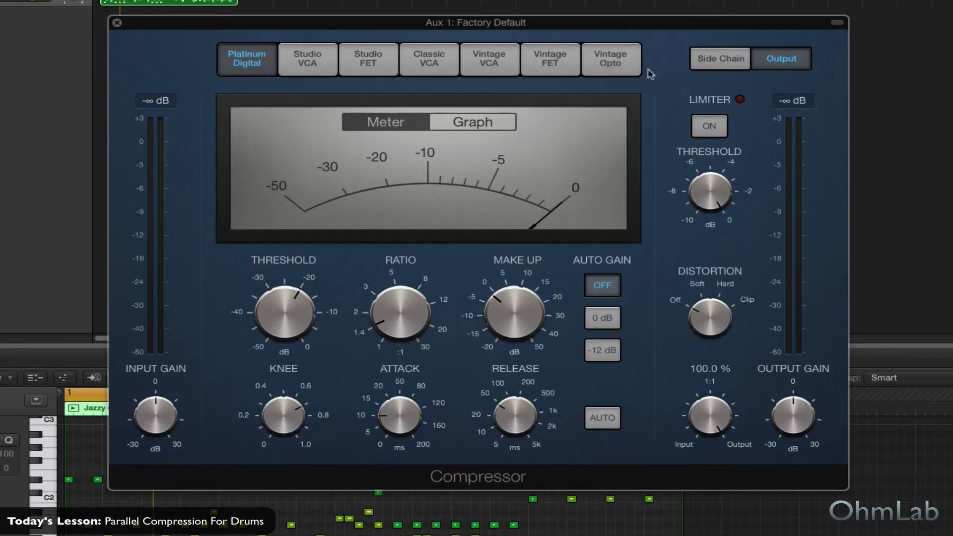
{"action": "left_click", "coordinate": [608, 67]}
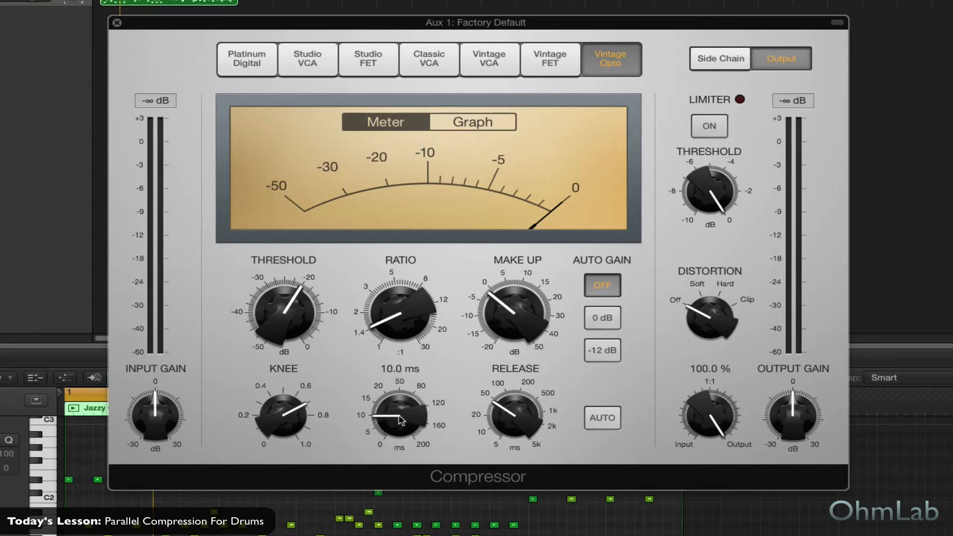
Set the compressor's attack to 23 ms
{"action": "left_click_drag", "start_coordinate": [403, 420], "coordinate": [401, 388]}
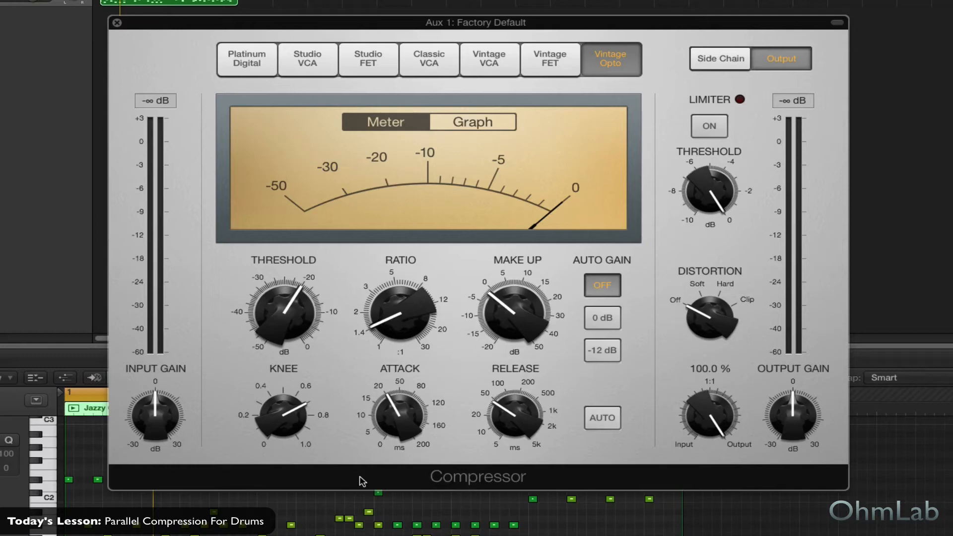
{"action": "mouse_move", "coordinate": [305, 327]}
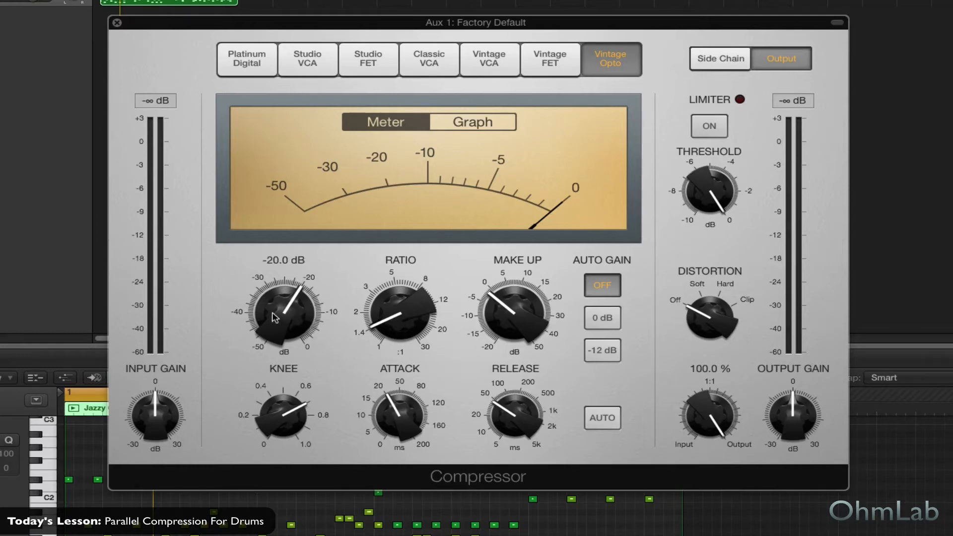
{"action": "mouse_move", "coordinate": [432, 306]}
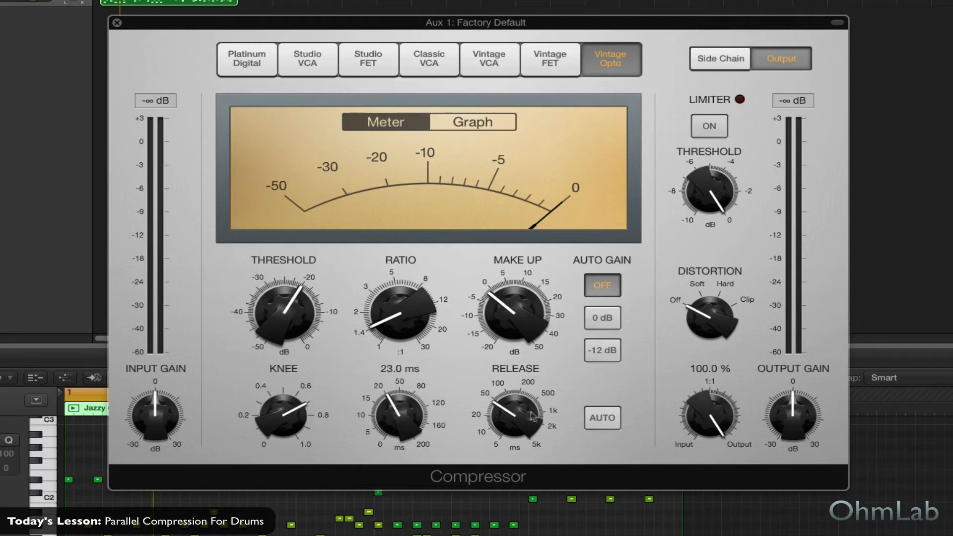
{"action": "mouse_move", "coordinate": [536, 417]}
{"action": "mouse_move", "coordinate": [455, 328]}
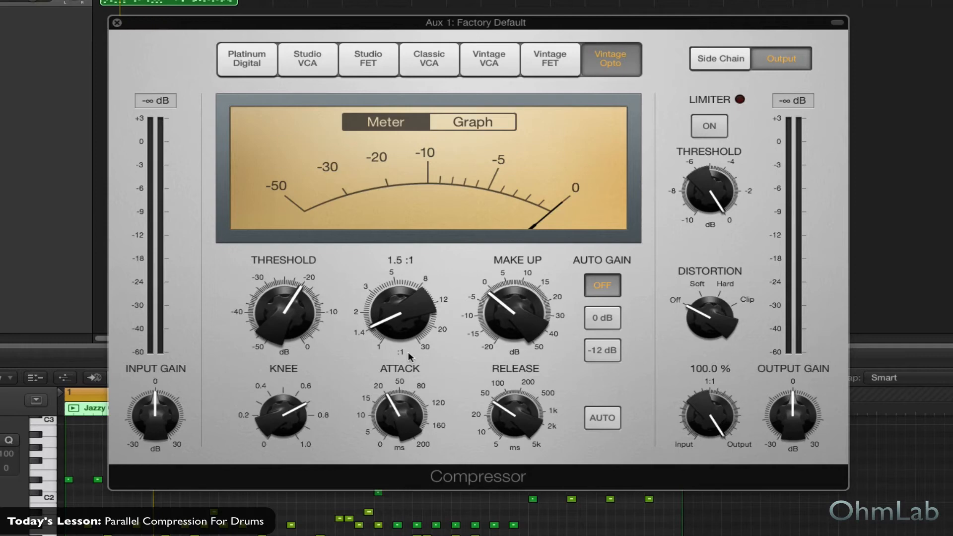
During playback, set the compressor's ratio to 15:1 and its knee to about 0.4
{"action": "key", "text": "space"}
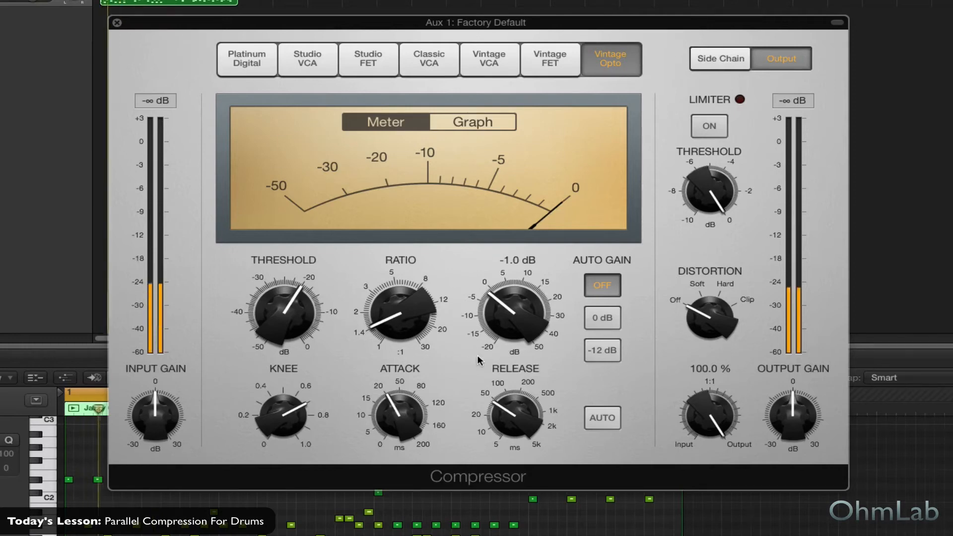
{"action": "left_click_drag", "start_coordinate": [407, 312], "coordinate": [407, 201]}
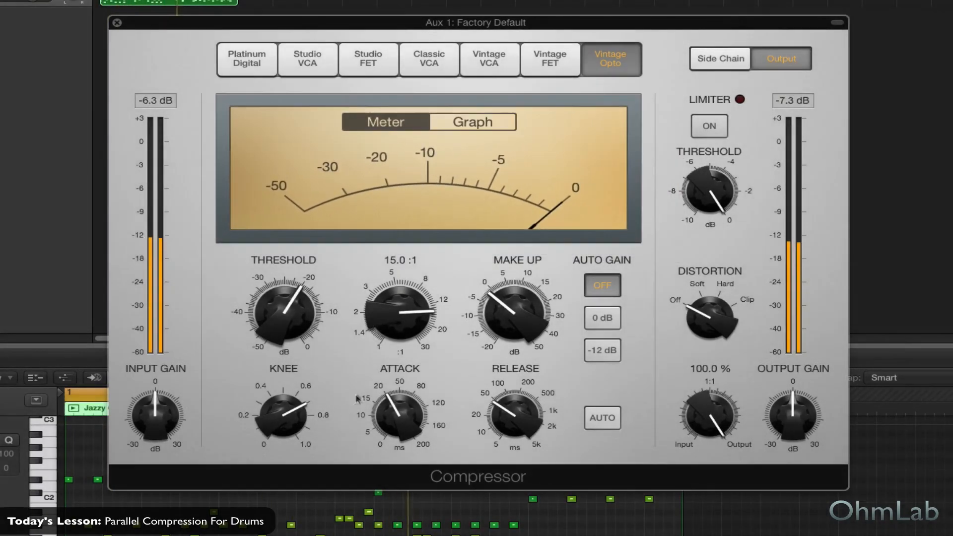
{"action": "left_click_drag", "start_coordinate": [301, 417], "coordinate": [282, 436]}
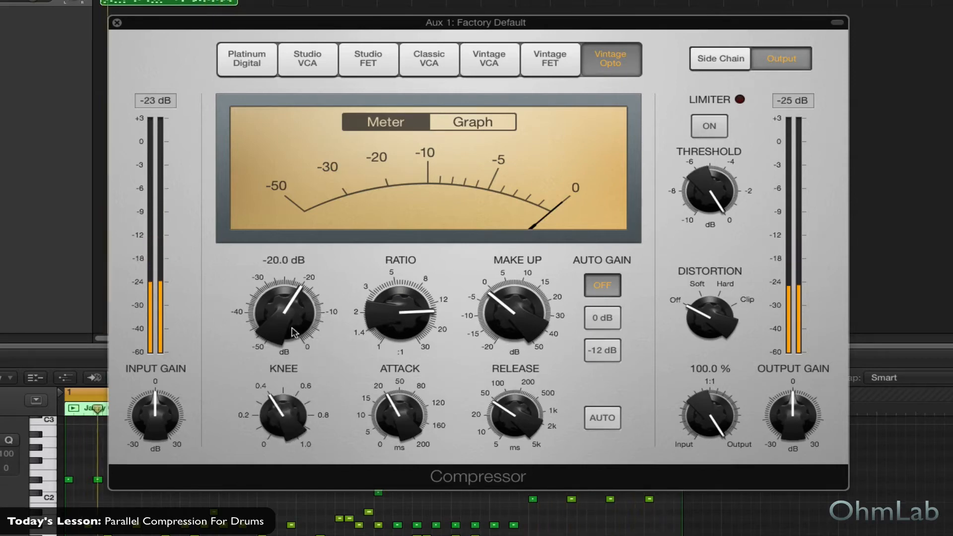
Lower the compressor's threshold to -37 dB
{"action": "left_click_drag", "start_coordinate": [284, 321], "coordinate": [294, 375]}
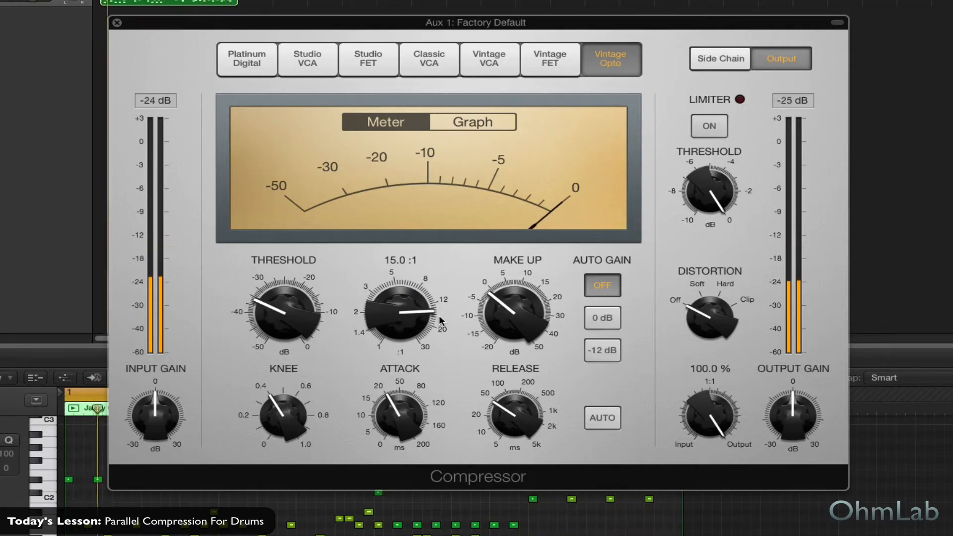
{"action": "mouse_move", "coordinate": [281, 315]}
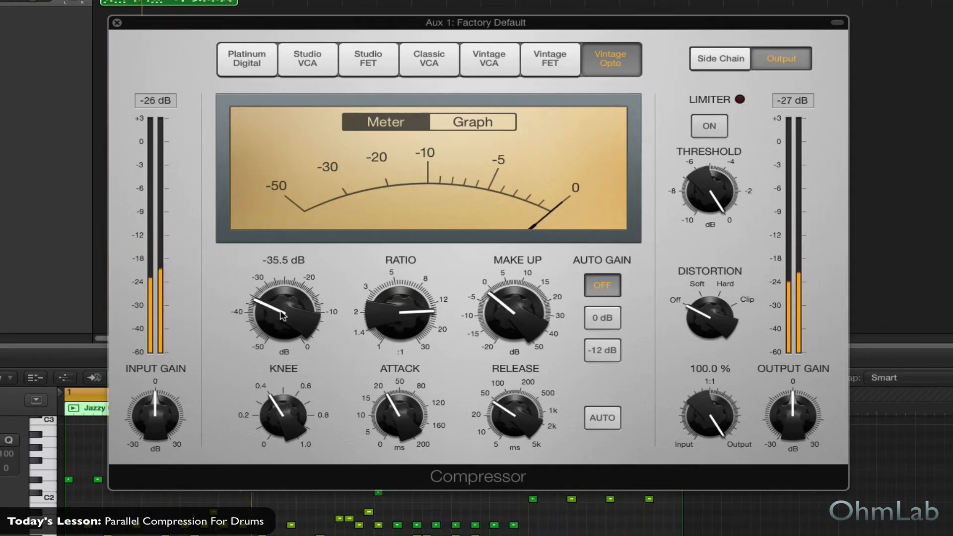
{"action": "left_click_drag", "start_coordinate": [282, 315], "coordinate": [276, 319]}
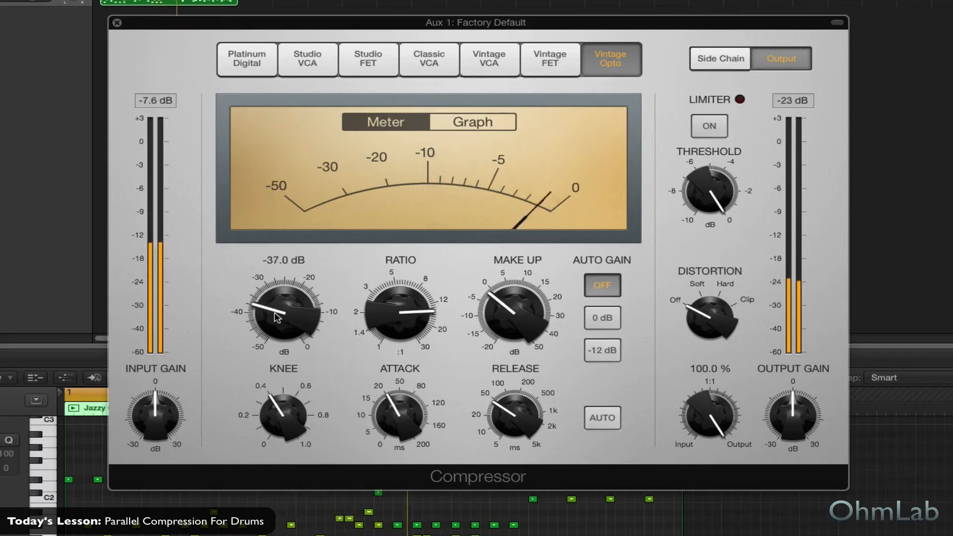
Lengthen the compressor's release to between 200 and 500 ms and fine-tune the attack to 26 ms
{"action": "left_click_drag", "start_coordinate": [506, 424], "coordinate": [503, 380]}
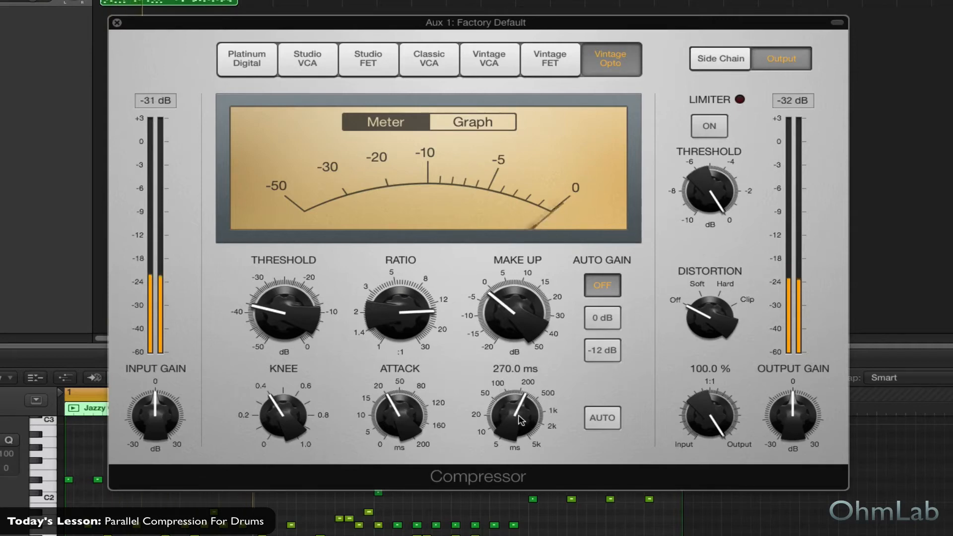
{"action": "left_click_drag", "start_coordinate": [520, 419], "coordinate": [521, 417]}
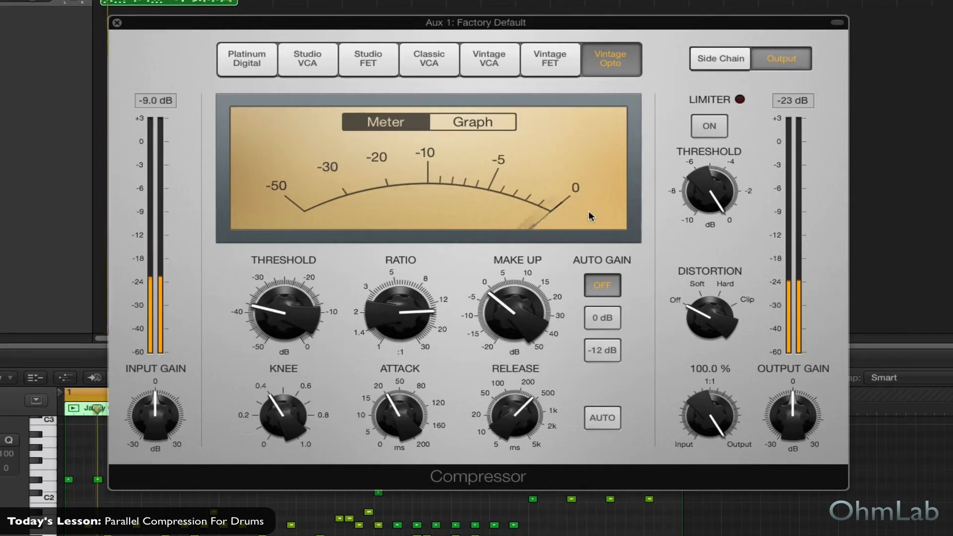
{"action": "left_click_drag", "start_coordinate": [527, 419], "coordinate": [527, 419]}
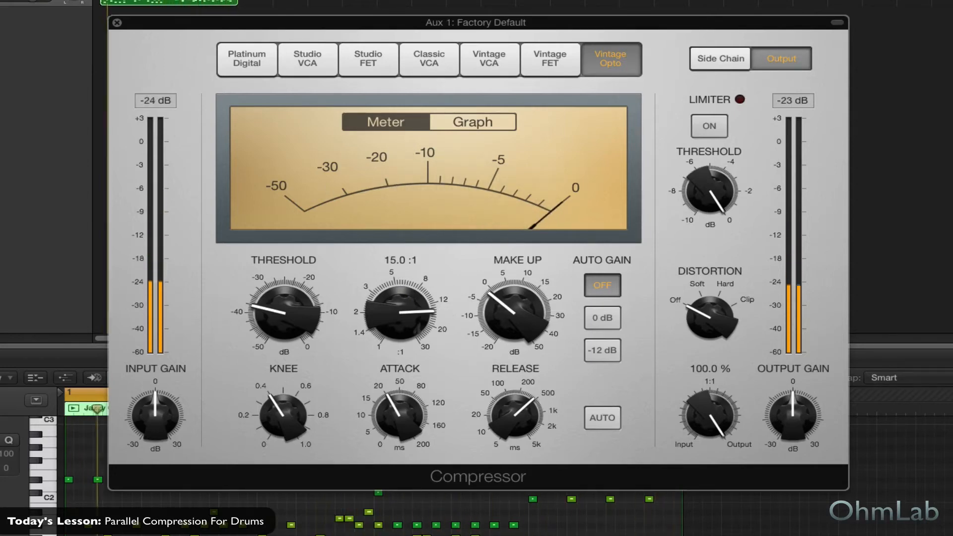
{"action": "left_click_drag", "start_coordinate": [398, 410], "coordinate": [399, 411]}
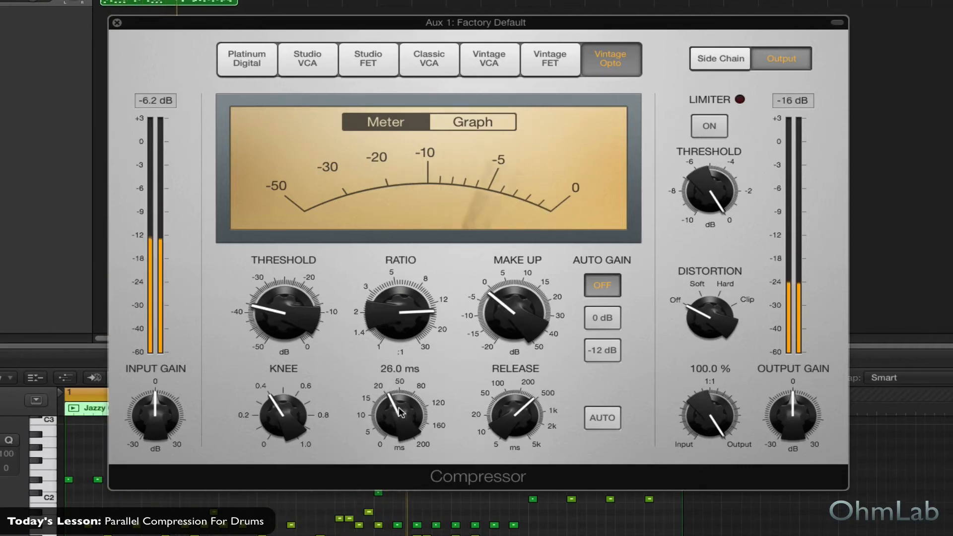
Raise the make-up gain to between 15 and 20 dB and enable the limiter with its threshold just below 0 dB, checking with playback
{"action": "left_click_drag", "start_coordinate": [504, 322], "coordinate": [516, 266]}
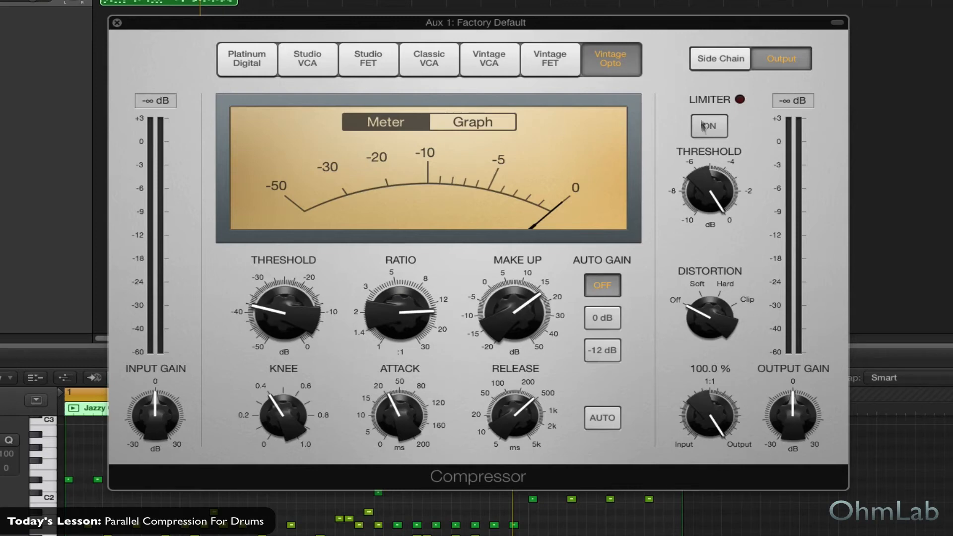
{"action": "left_click_drag", "start_coordinate": [708, 191], "coordinate": [708, 196]}
{"action": "left_click", "coordinate": [710, 128]}
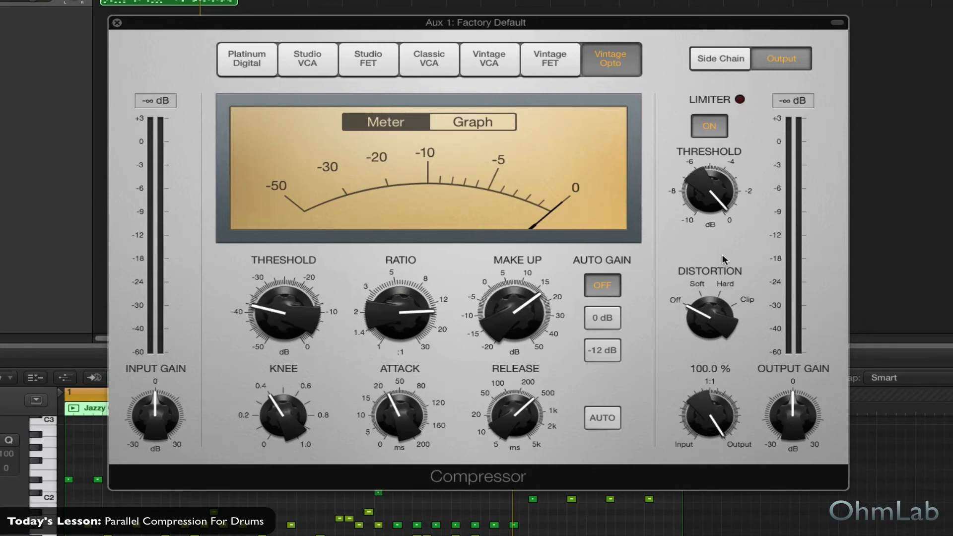
{"action": "key", "text": "space"}
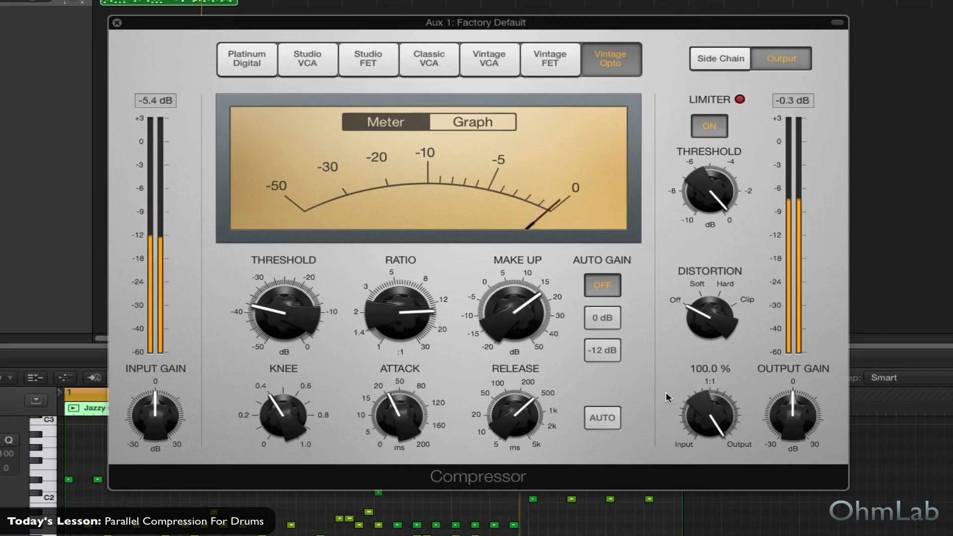
Fine-tune the release and knee of the compressor on Aux 1
{"action": "mouse_move", "coordinate": [526, 417]}
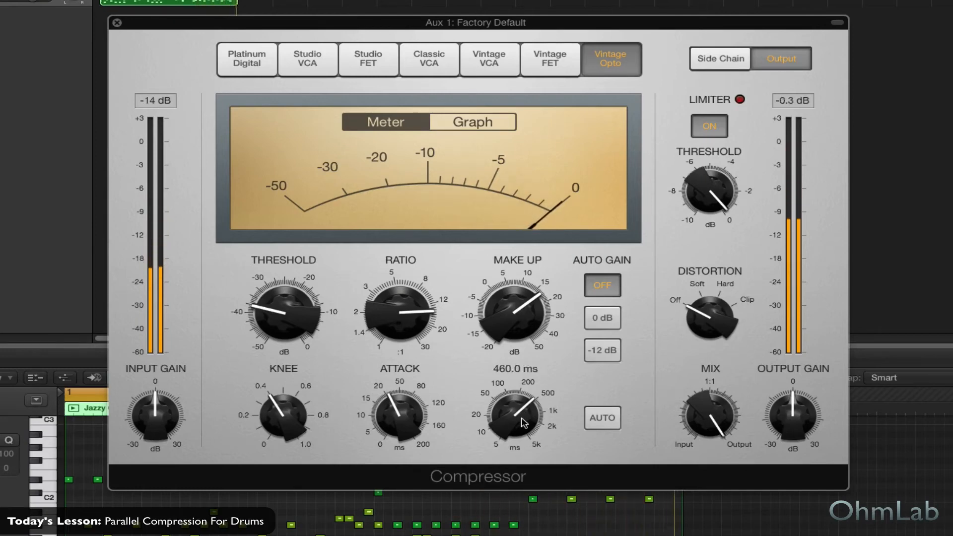
{"action": "left_click_drag", "start_coordinate": [523, 417], "coordinate": [523, 408]}
{"action": "left_click_drag", "start_coordinate": [287, 422], "coordinate": [284, 414]}
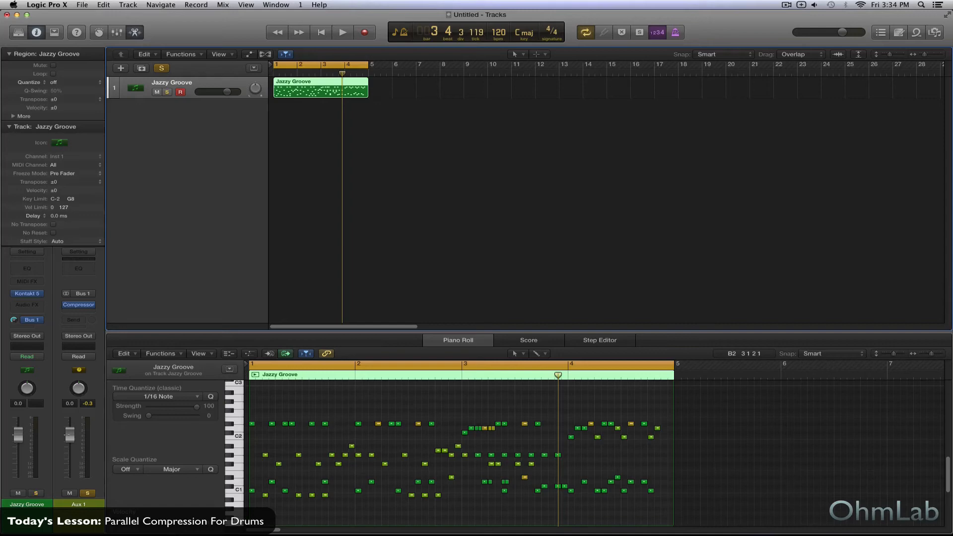
Pull the Aux 1 fader fully down, turn off its solo, and raise it to -5.6 dB during playback to blend it in
{"action": "left_click_drag", "start_coordinate": [69, 435], "coordinate": [66, 516]}
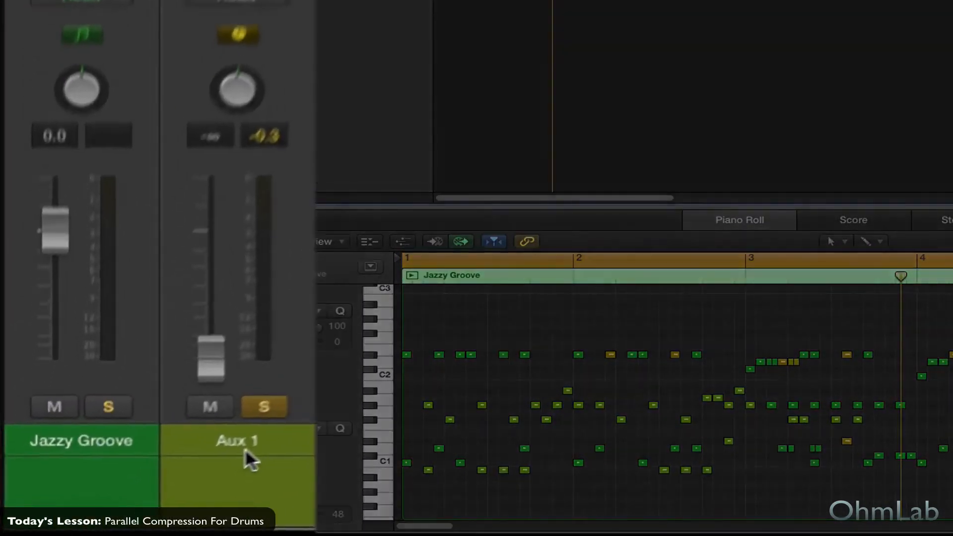
{"action": "left_click", "coordinate": [296, 389]}
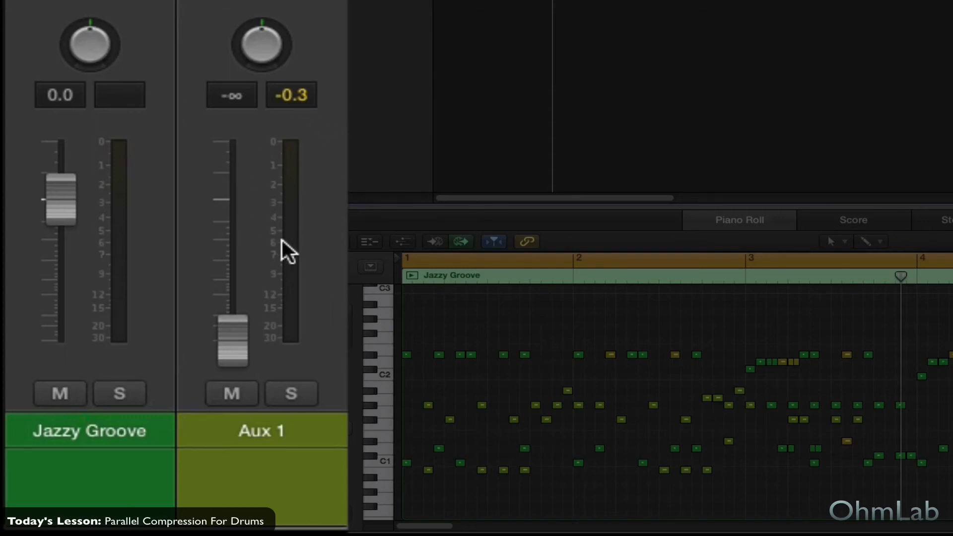
{"action": "key", "text": "space"}
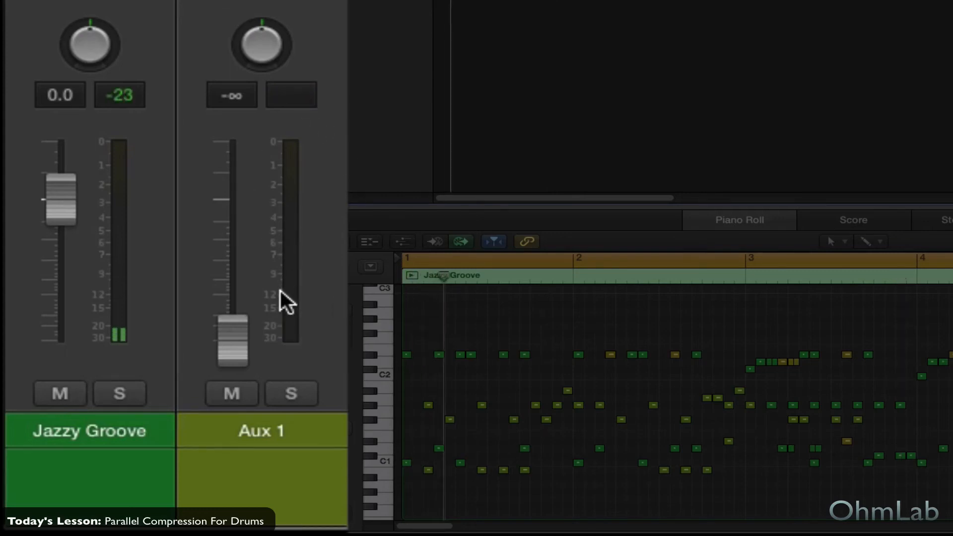
{"action": "left_click_drag", "start_coordinate": [222, 347], "coordinate": [222, 243]}
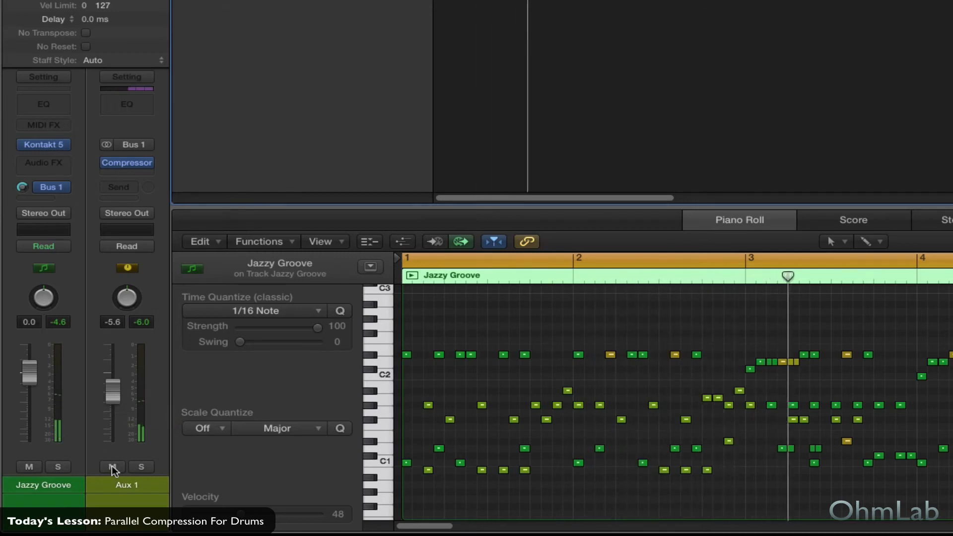
Compare the drums with Aux 1 muted and unmuted, and show the Stereo Out channel strip to check the output level
{"action": "left_click", "coordinate": [112, 467]}
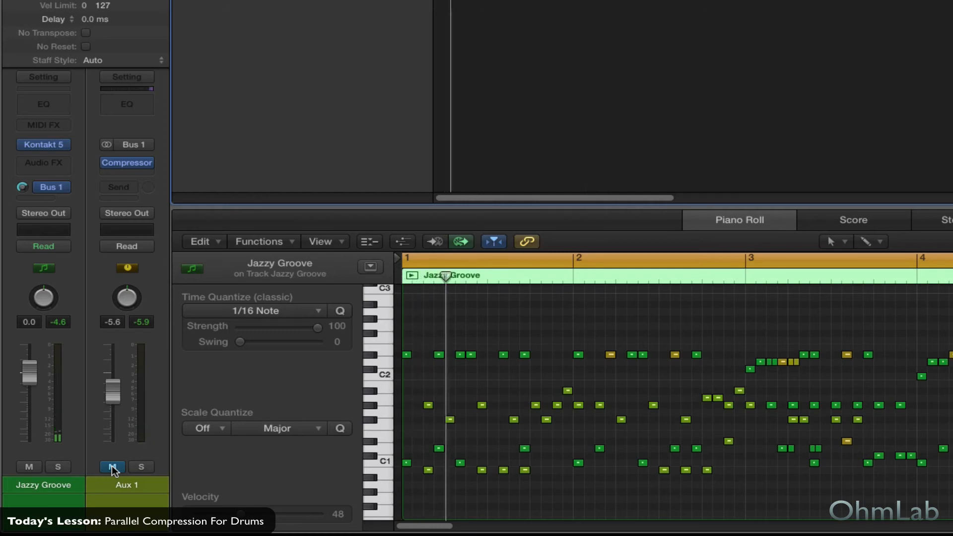
{"action": "left_click", "coordinate": [113, 466]}
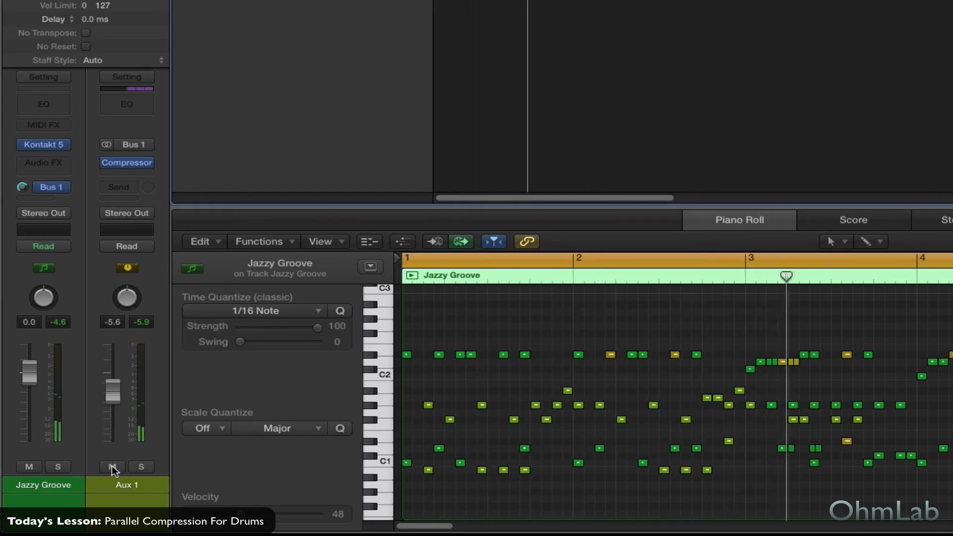
{"action": "left_click", "coordinate": [61, 213]}
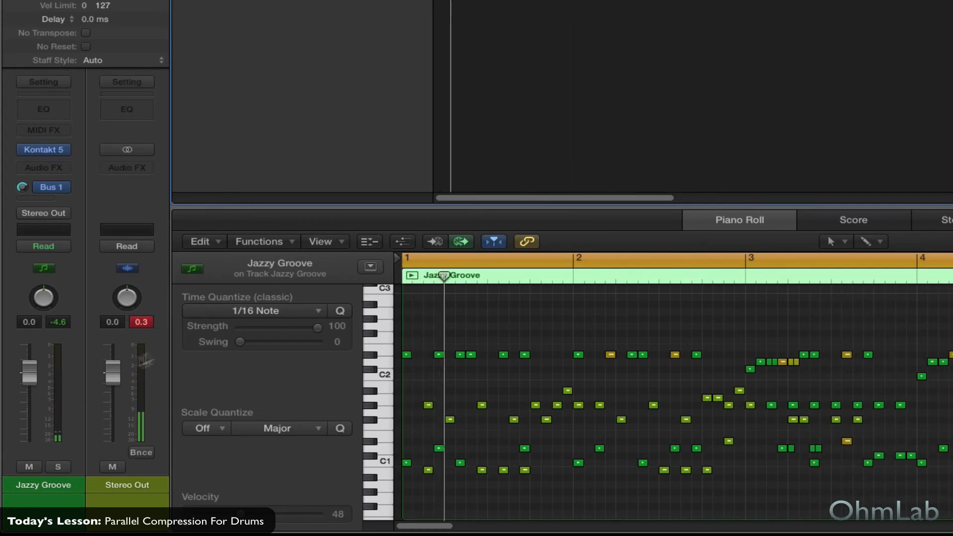
In the mixer, lower the Jazzy Groove fader to -0.6 dB and its Bus 1 send to -0.8 dB
{"action": "key", "text": "x"}
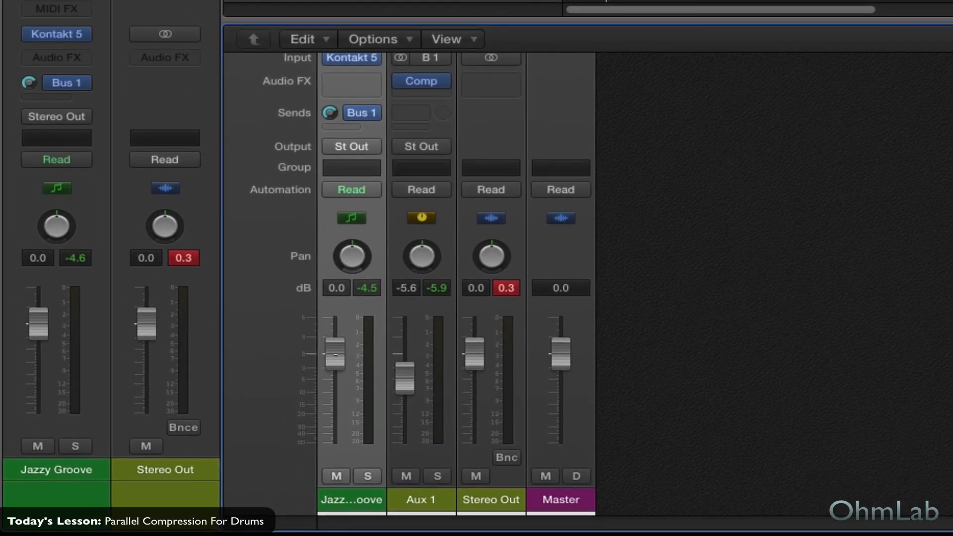
{"action": "left_click_drag", "start_coordinate": [336, 355], "coordinate": [335, 359]}
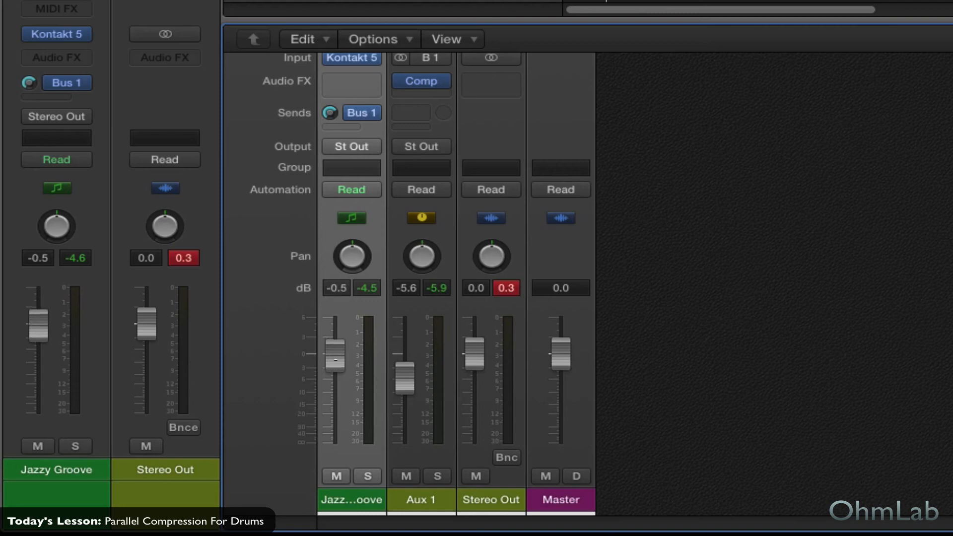
{"action": "mouse_move", "coordinate": [332, 119]}
{"action": "left_click_drag", "start_coordinate": [330, 114], "coordinate": [330, 117]}
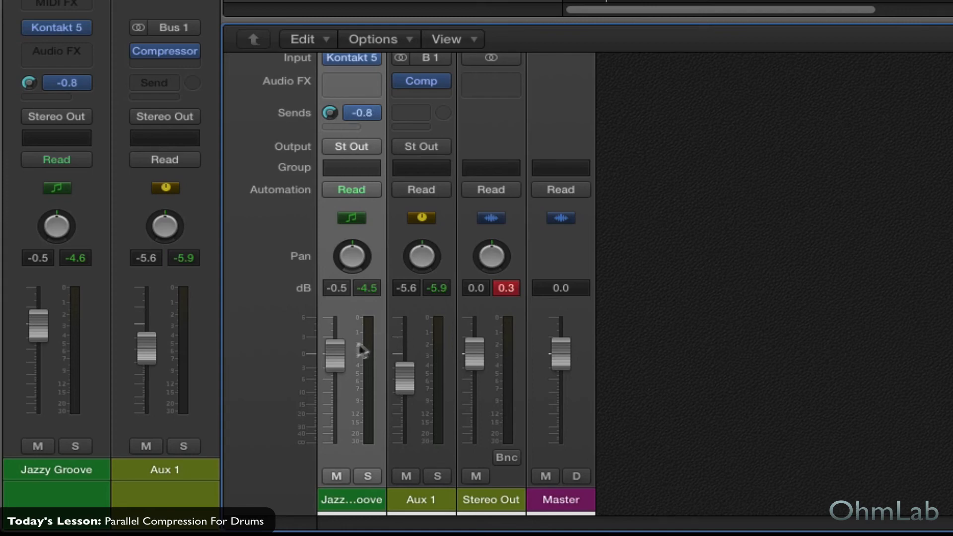
{"action": "left_click_drag", "start_coordinate": [336, 354], "coordinate": [335, 355]}
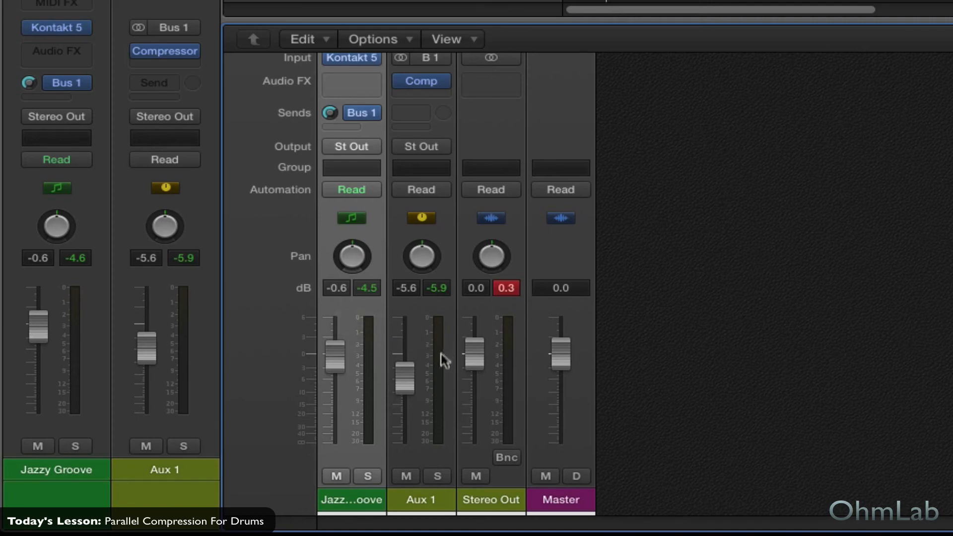
Lower the Aux 1 fader to -5.9 dB and clear the peak level readings
{"action": "left_click_drag", "start_coordinate": [403, 378], "coordinate": [403, 379]}
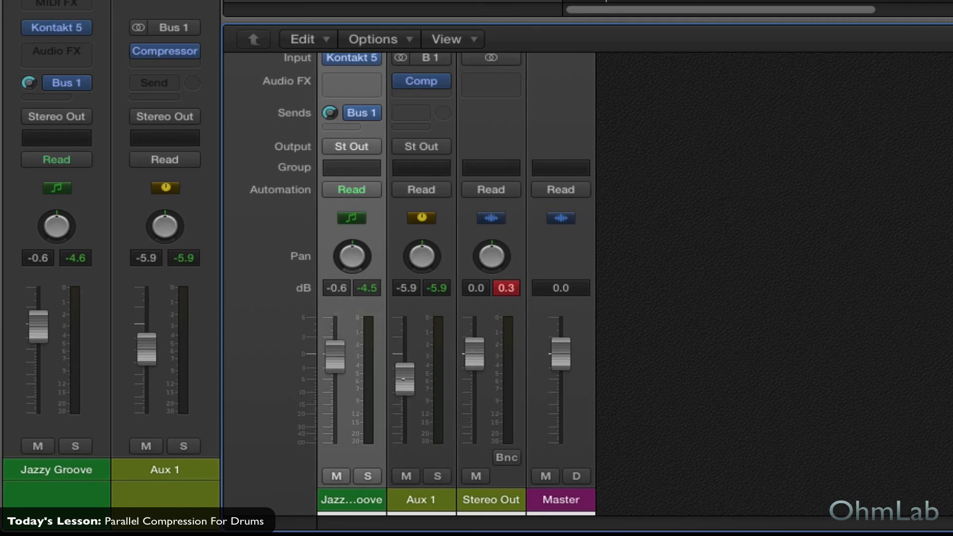
{"action": "left_click", "coordinate": [506, 292]}
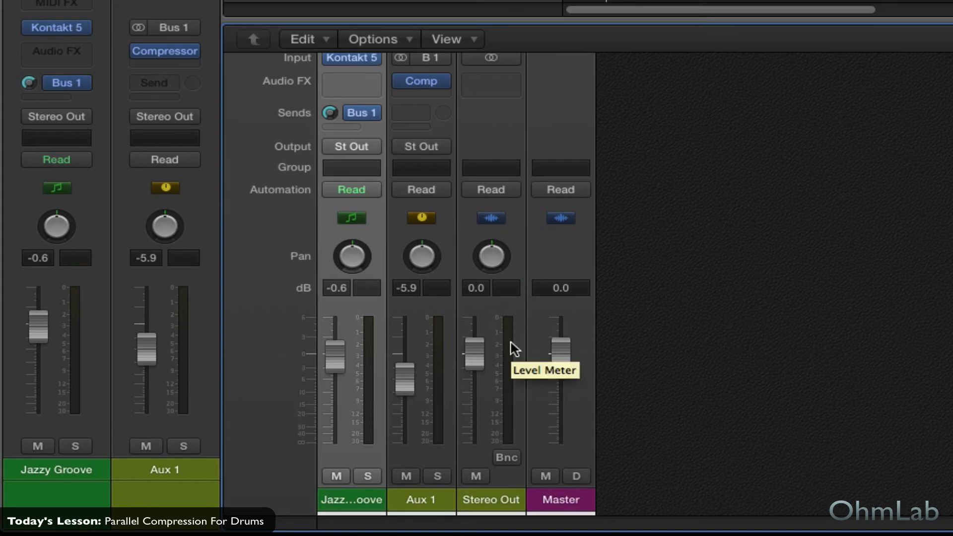
Compare playback with Aux 1 muted and unmuted, and lower the Aux 1 fader to -8.8 dB
{"action": "left_click", "coordinate": [406, 475]}
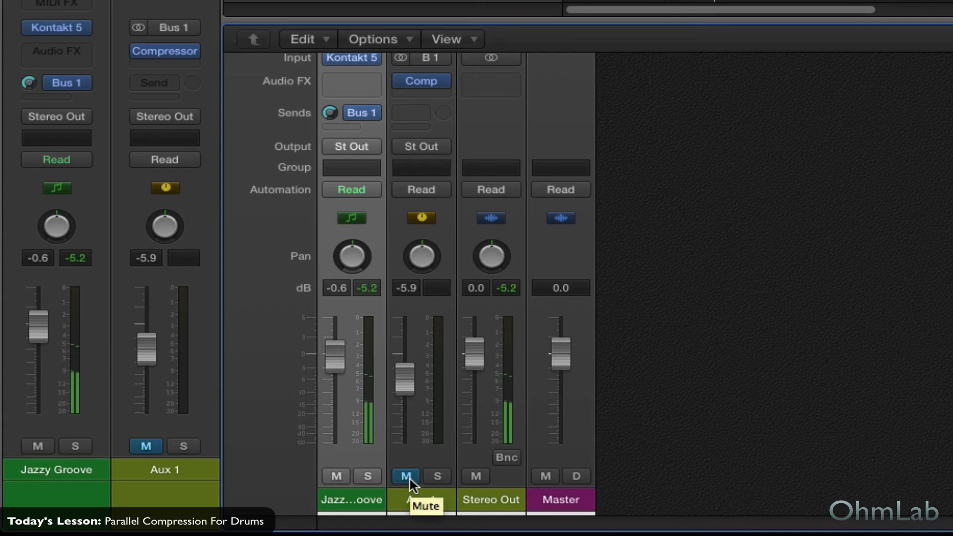
{"action": "left_click", "coordinate": [410, 479]}
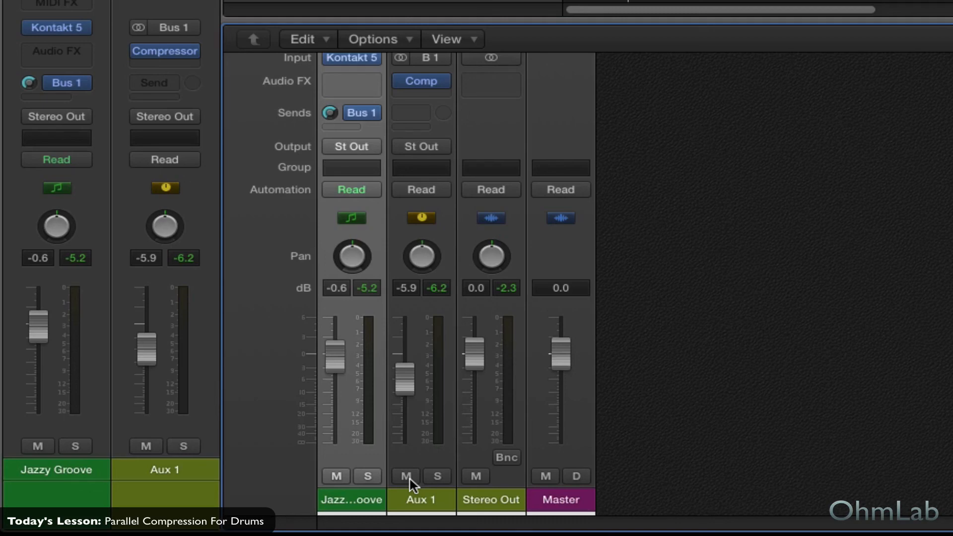
{"action": "left_click_drag", "start_coordinate": [406, 378], "coordinate": [408, 393]}
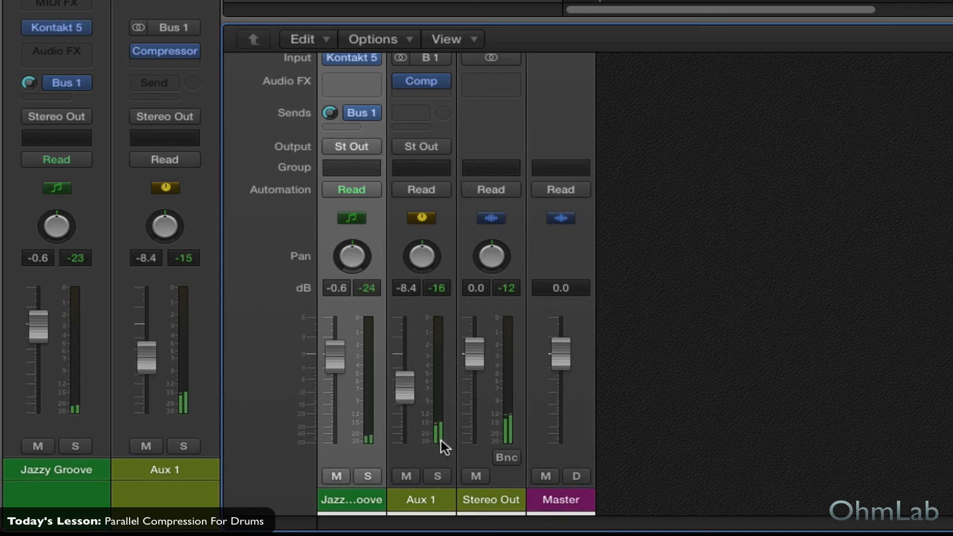
{"action": "left_click_drag", "start_coordinate": [408, 395], "coordinate": [408, 397]}
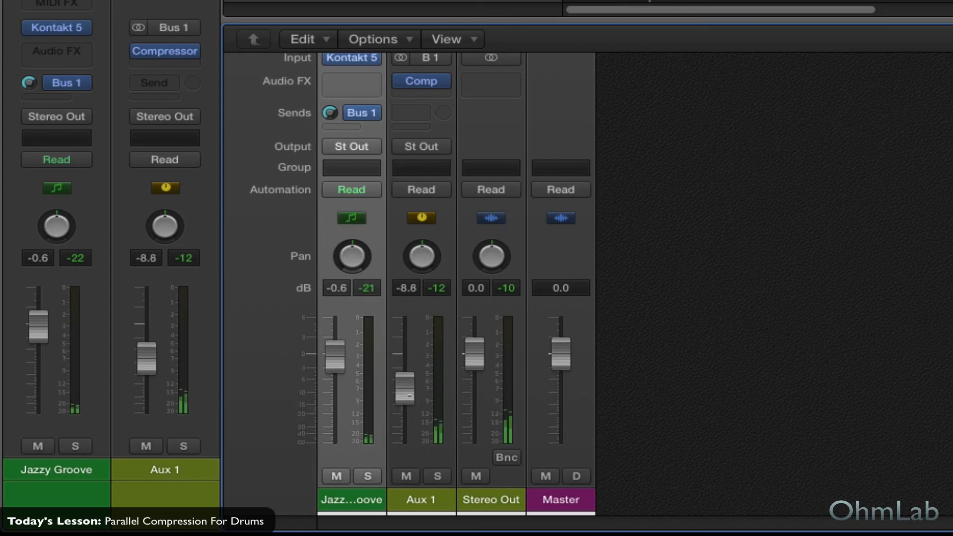